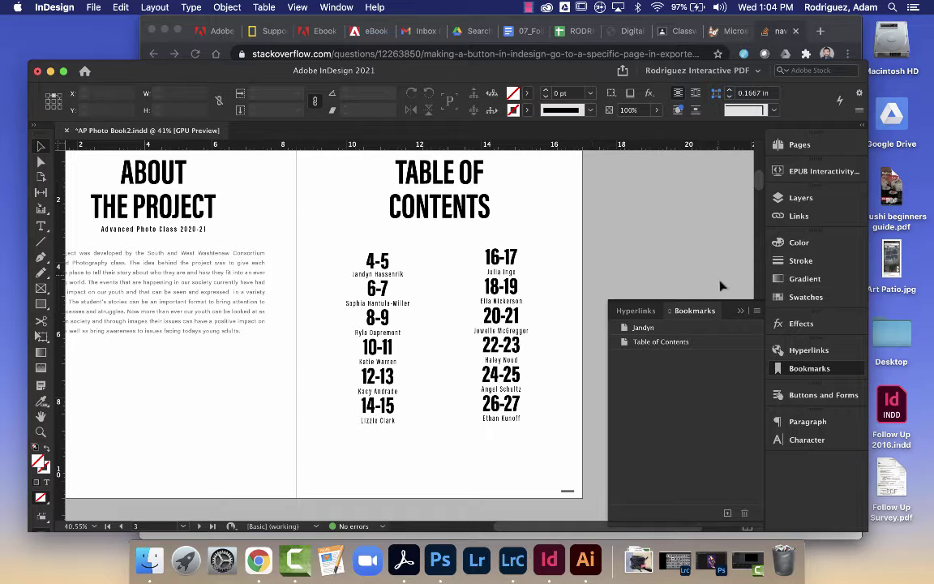
Step: Collapse the Bookmarks panel and scroll the About the Project / Table of Contents spread into view
left_click(740, 311)
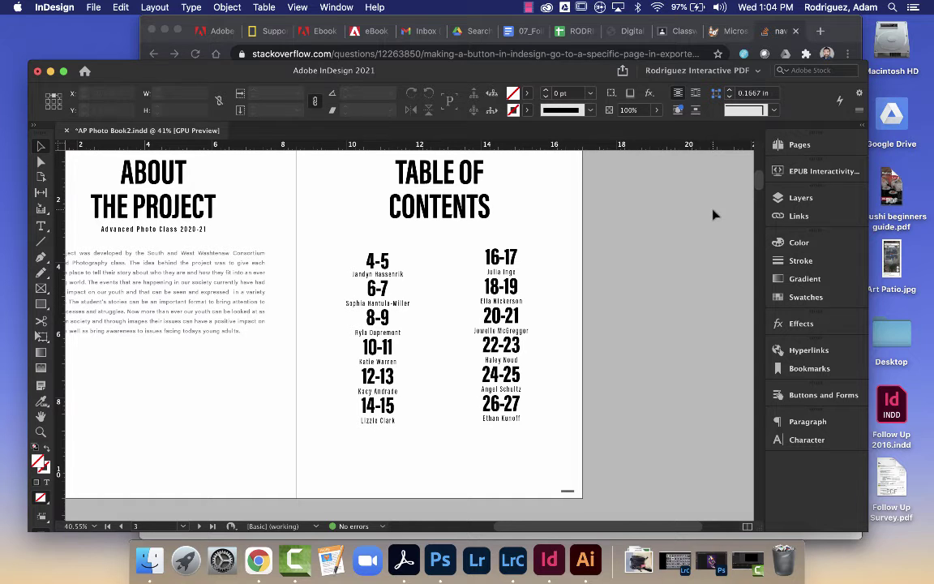
scroll(265, 277, "up", 2)
scroll(265, 277, "left", 2)
scroll(264, 277, "down", 2)
scroll(263, 277, "left", 2)
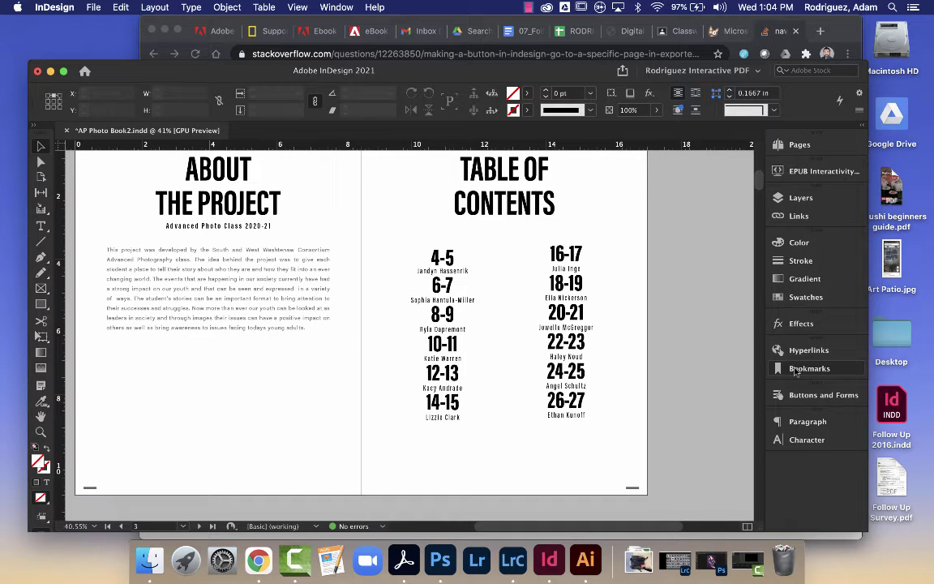
Step: Inspect the small Bookmark text frame atop the contents page, selecting its text with the Type tool
left_click(795, 370)
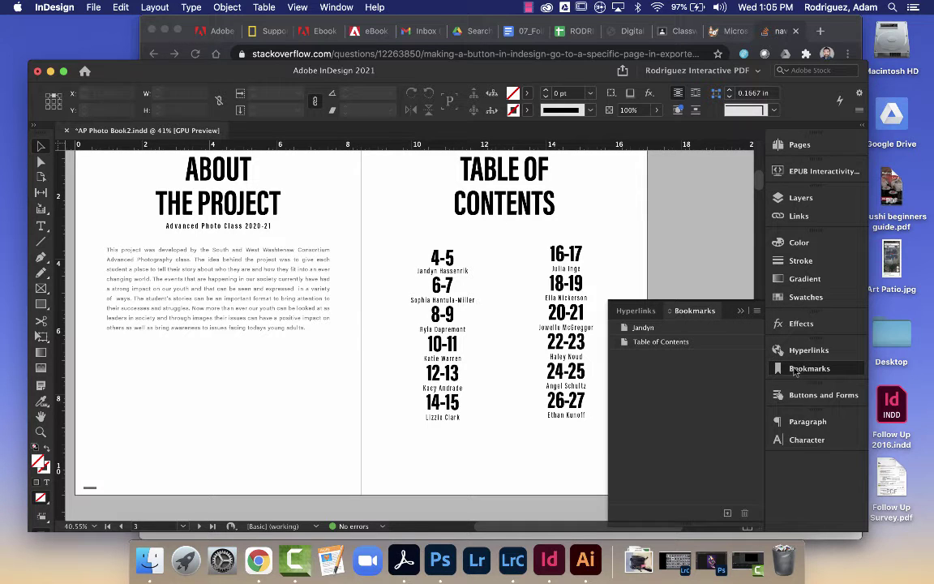
left_click(740, 313)
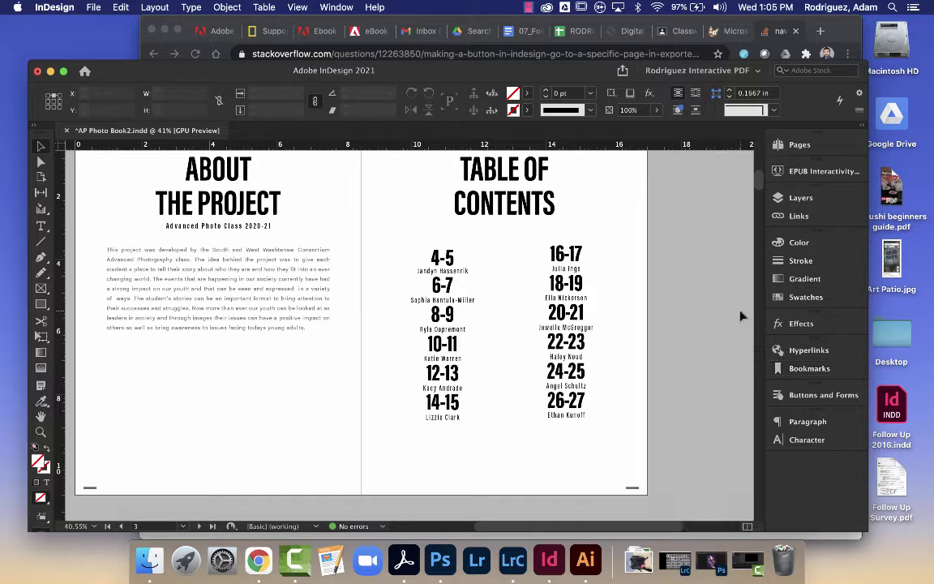
left_click(41, 226)
scroll(443, 270, "up", 2)
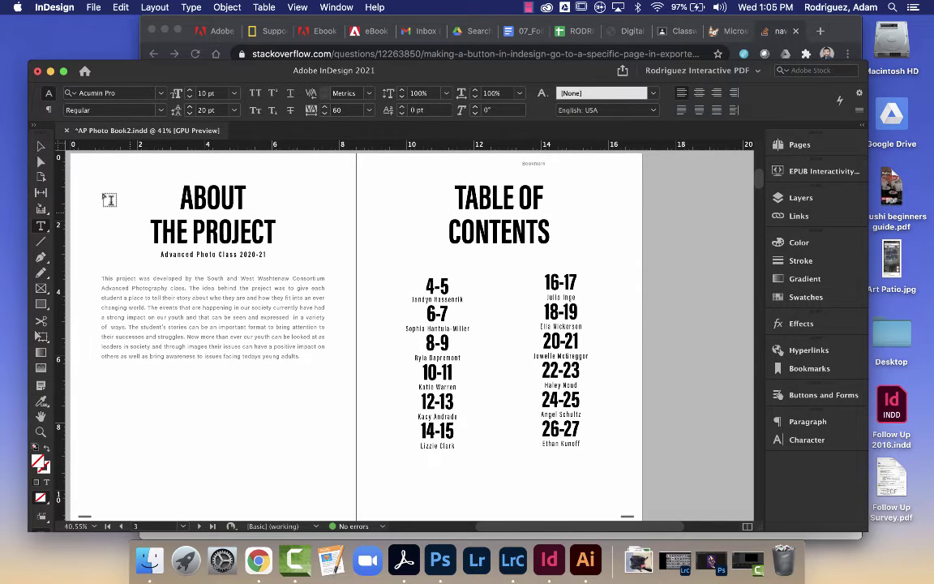
left_click(41, 146)
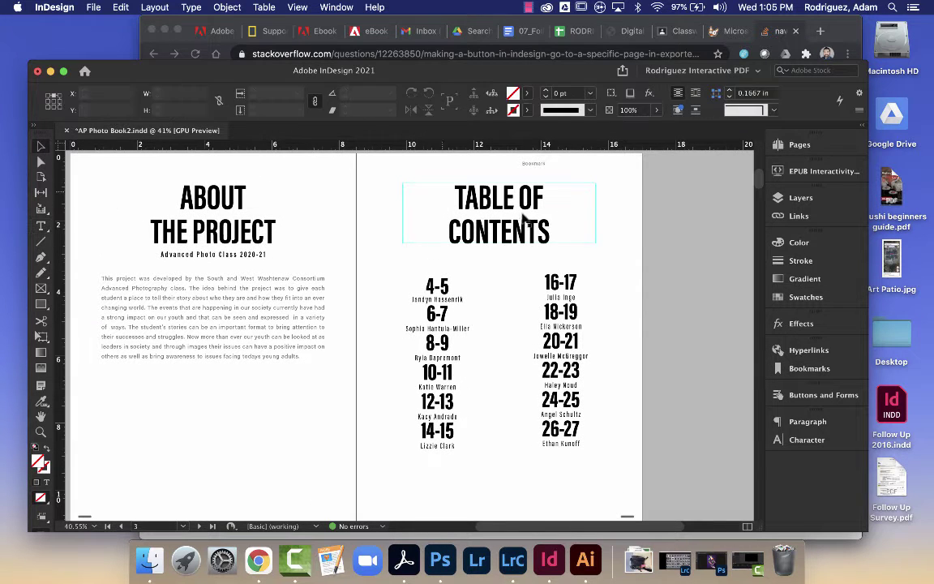
left_click(542, 168)
double_click(542, 165)
double_click(543, 165)
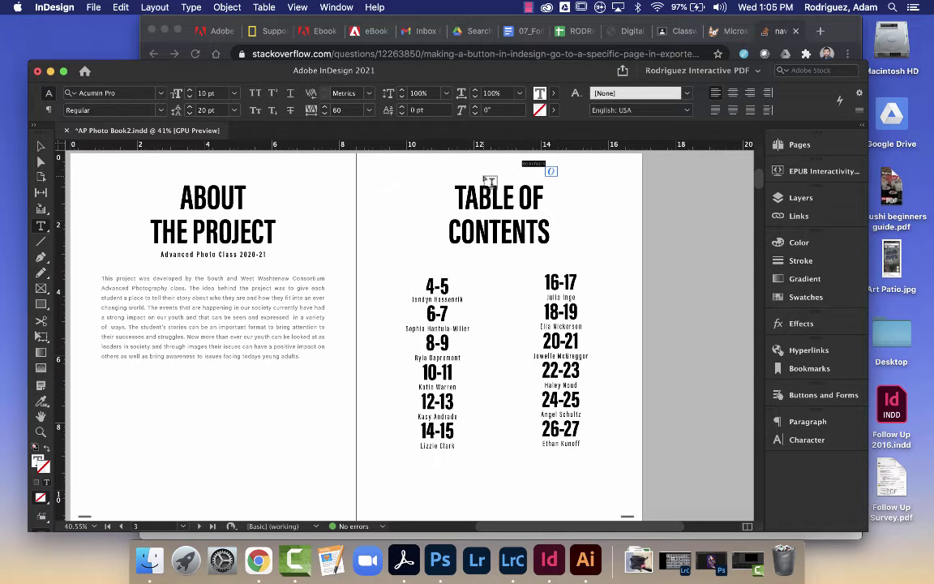
Step: Select the Bookmark frame as an object and reopen the Bookmarks panel listing Jandyn and Table of Contents
left_click(42, 146)
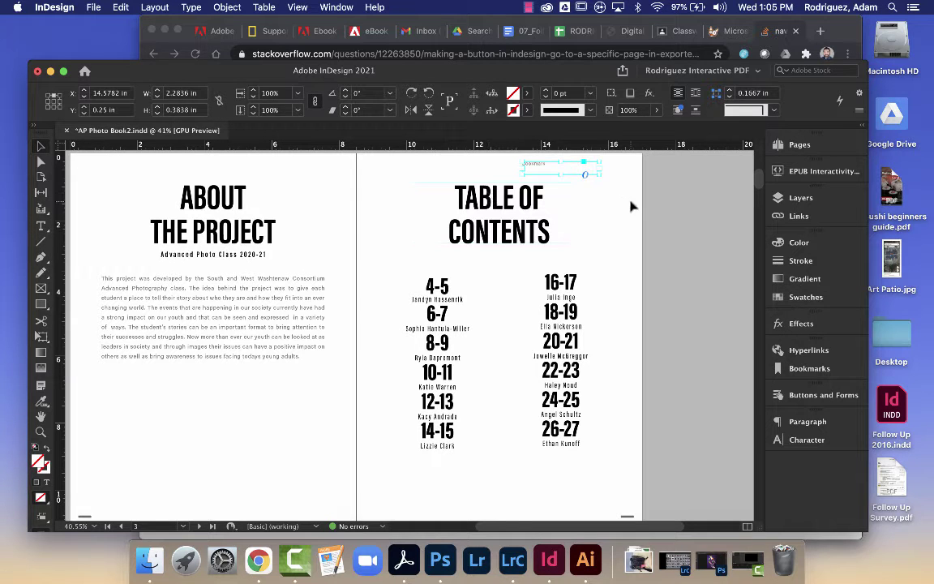
left_click(542, 169)
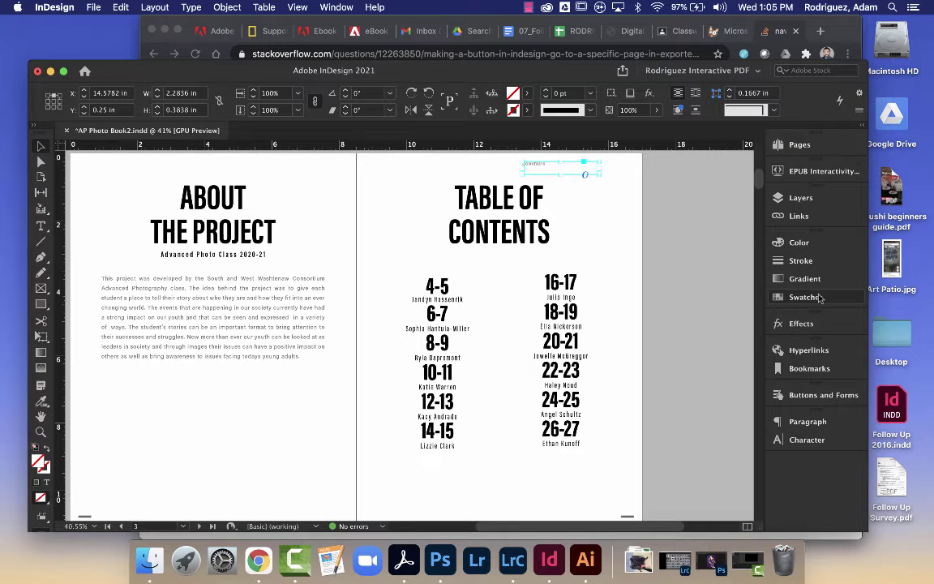
left_click(815, 369)
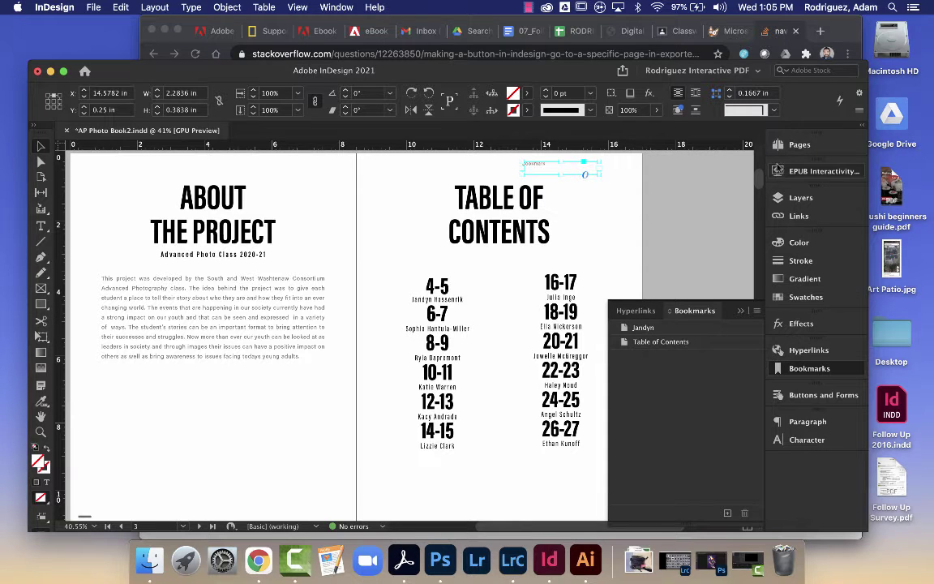
scroll(525, 253, "down", 4)
scroll(525, 254, "down", 8)
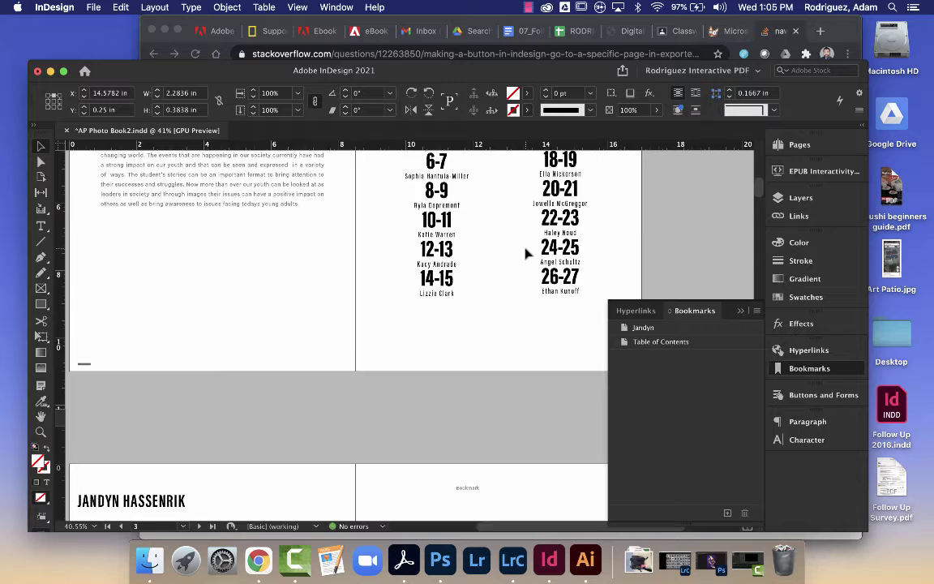
scroll(525, 254, "down", 12)
scroll(479, 235, "up", 15)
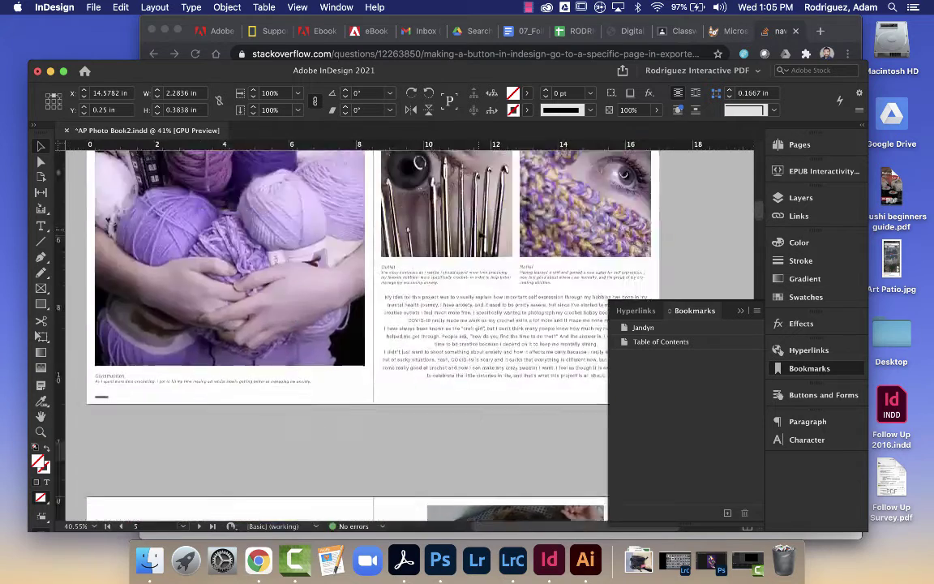
left_click(492, 288)
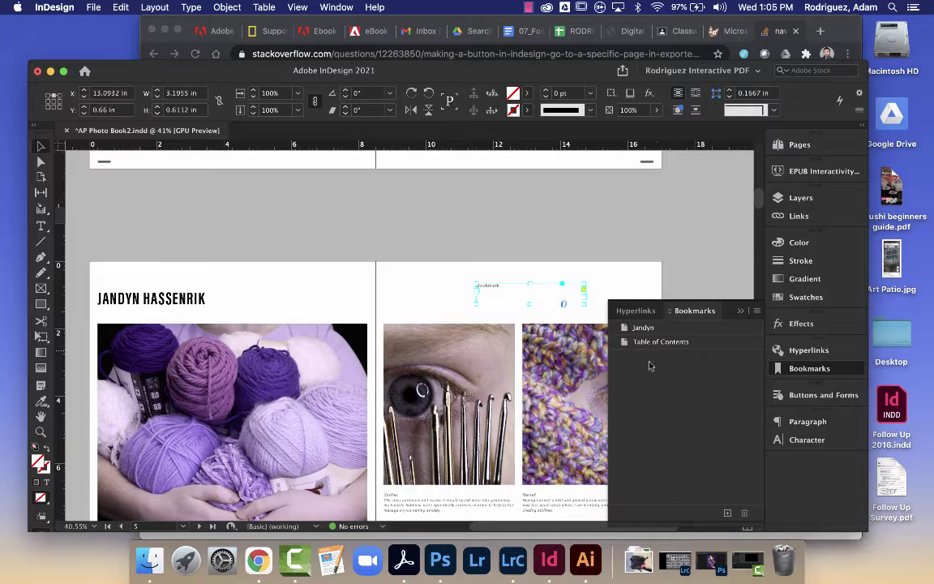
scroll(511, 361, "down", 9)
scroll(509, 363, "down", 6)
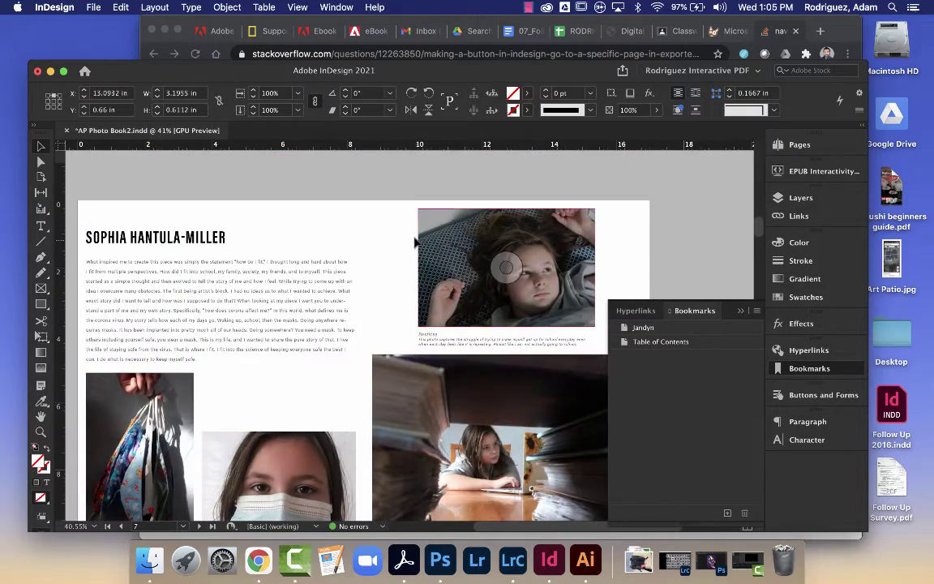
scroll(500, 202, "up", 6)
scroll(500, 202, "up", 7)
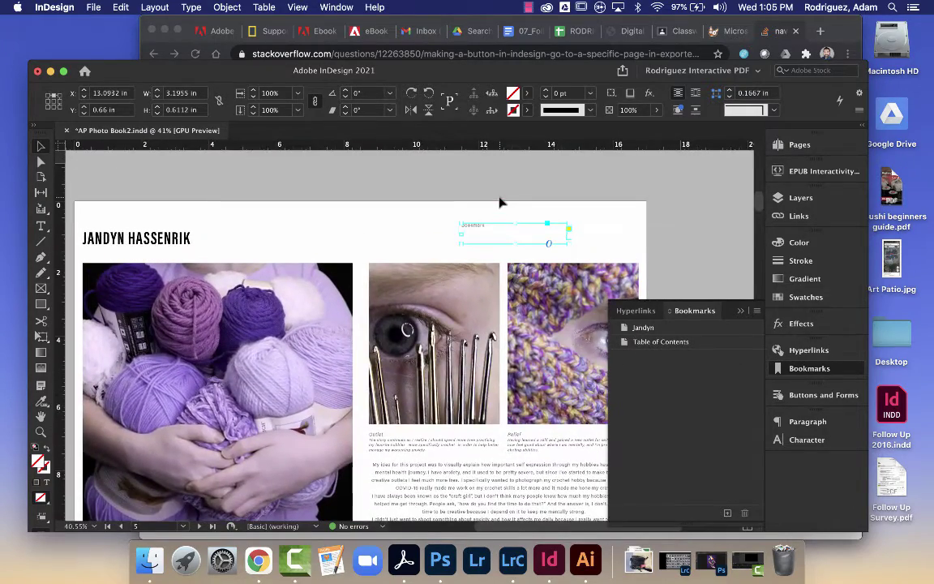
double_click(484, 227)
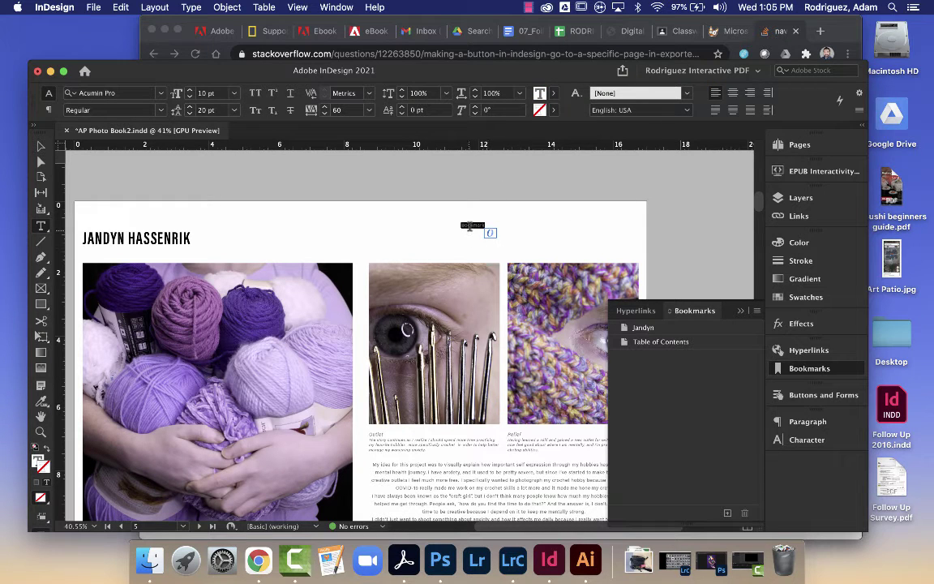
left_click(554, 94)
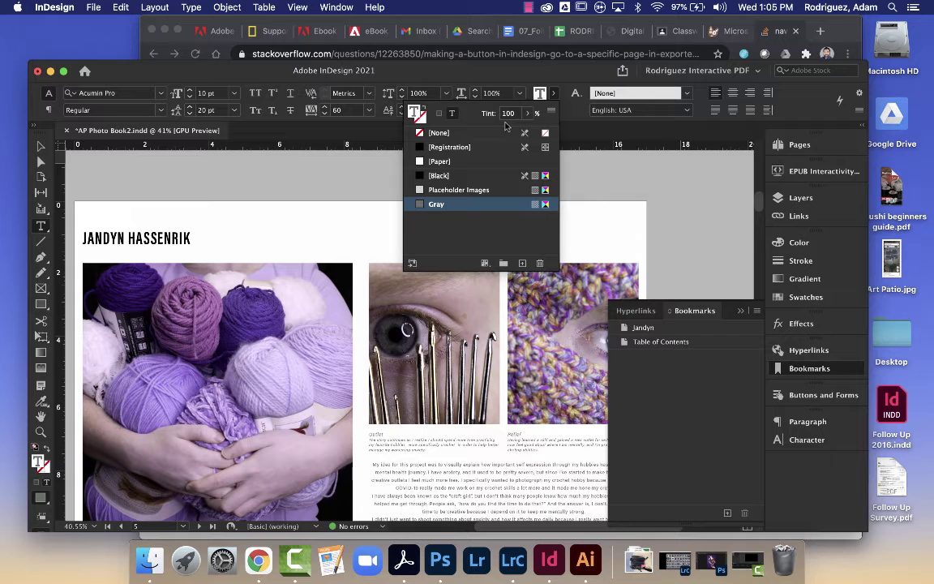
left_click(439, 161)
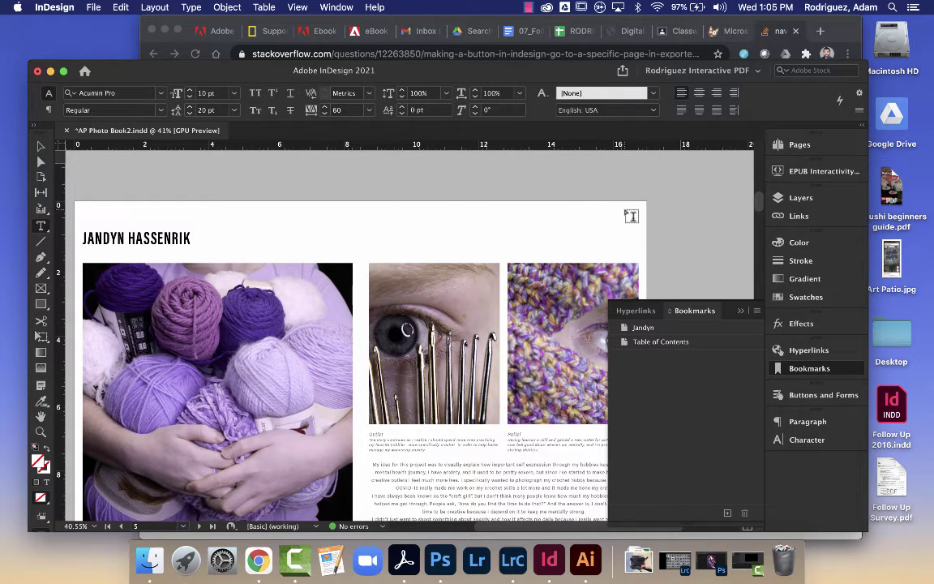
Step: Colour the Bookmark label text on the Table of Contents page [Paper] and return to the Selection tool
scroll(631, 215, "up", 10)
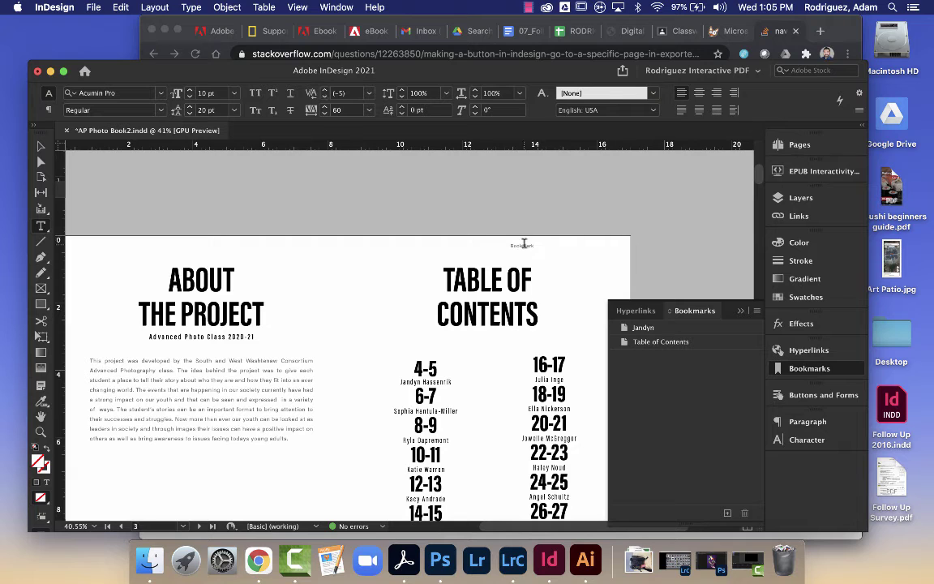
double_click(521, 244)
left_click(552, 94)
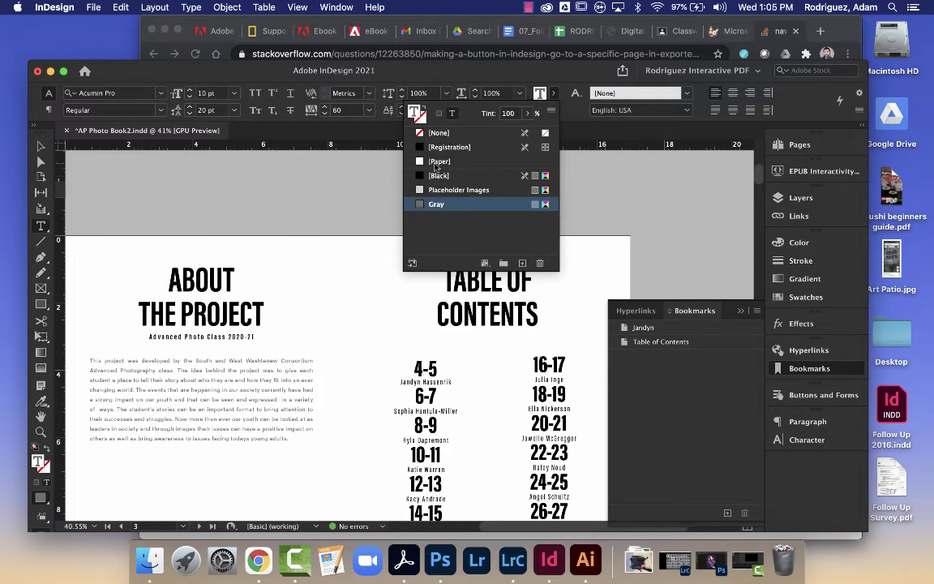
left_click(104, 181)
key("v")
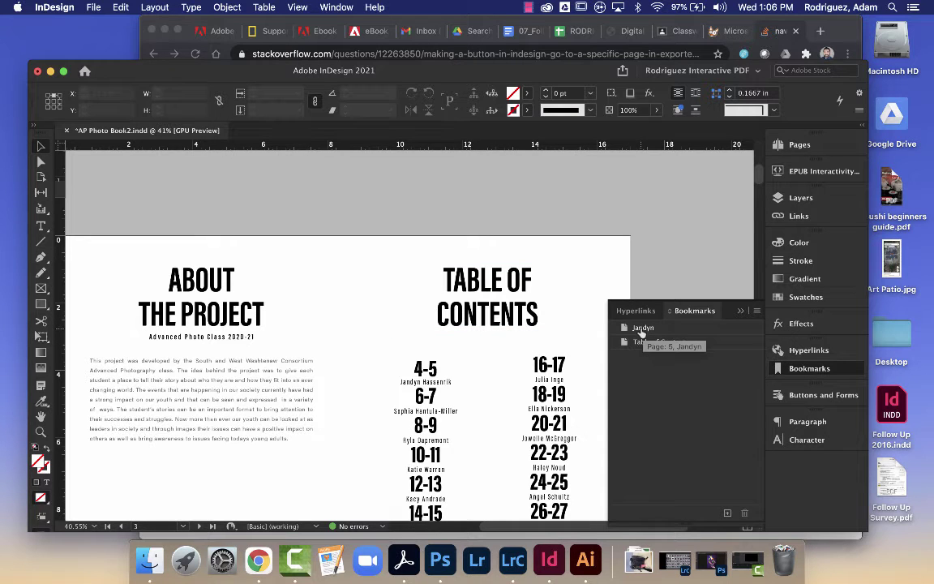
double_click(642, 328)
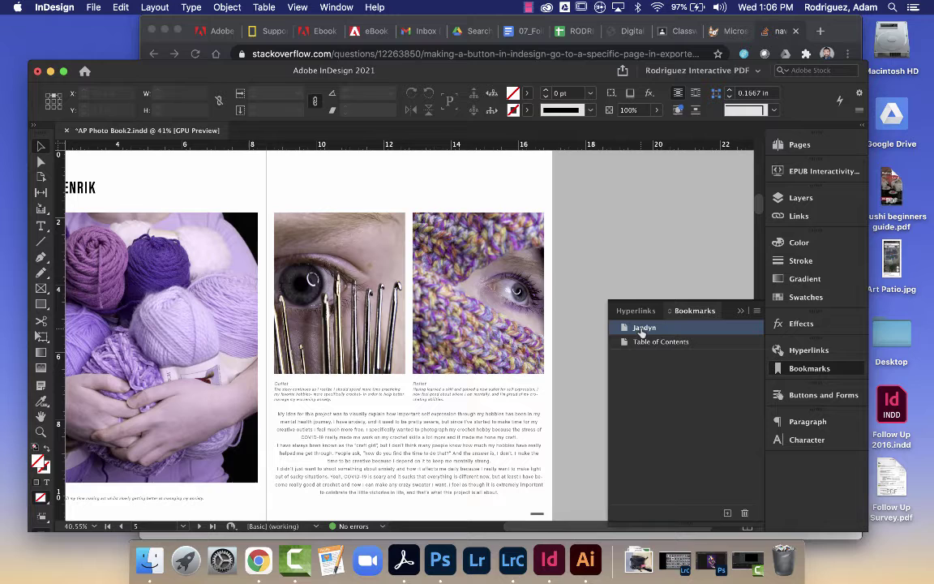
double_click(643, 343)
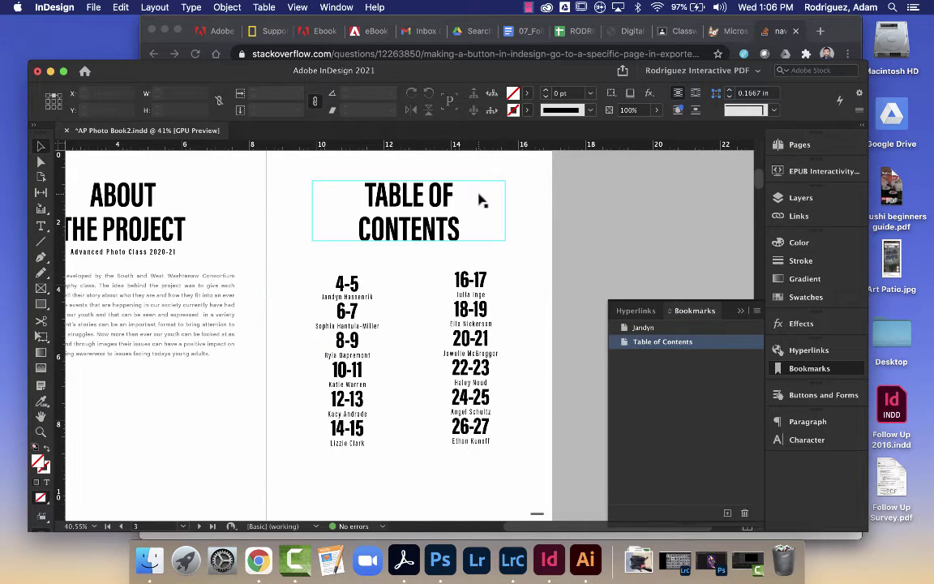
scroll(428, 401, "down", 20)
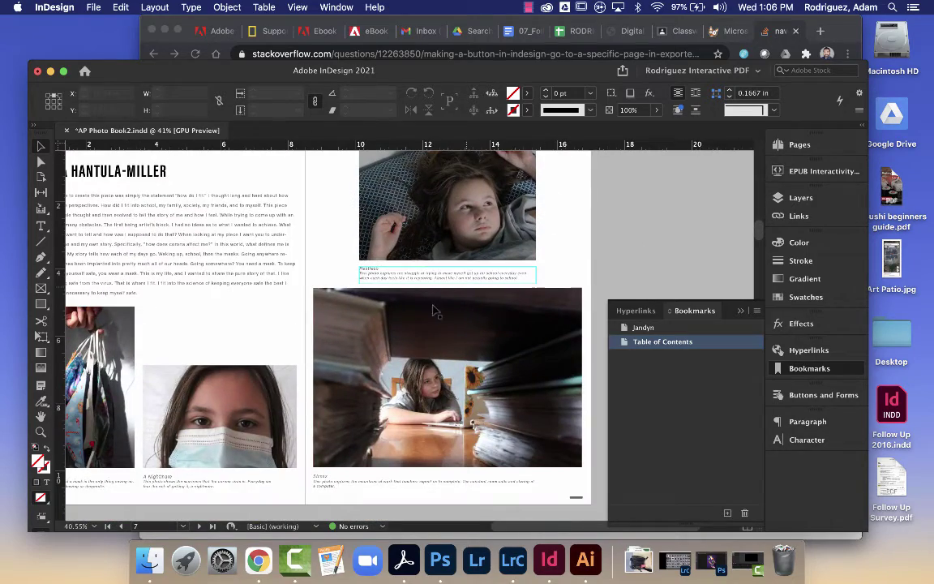
scroll(423, 303, "up", 1)
scroll(422, 303, "up", 20)
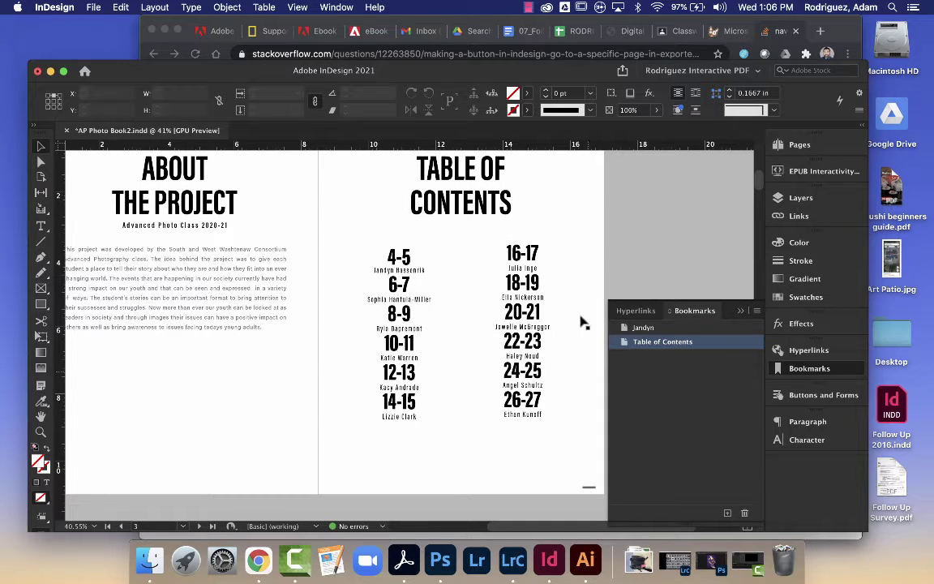
Step: Make the 4-5 page number Button 1, going On Click to the Jandyn bookmark destination
left_click(740, 312)
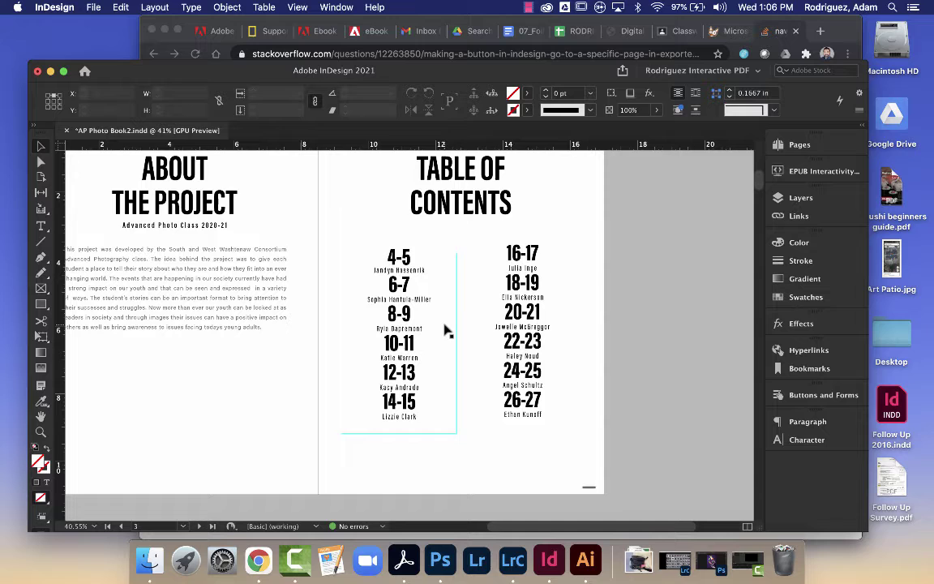
left_click(408, 258)
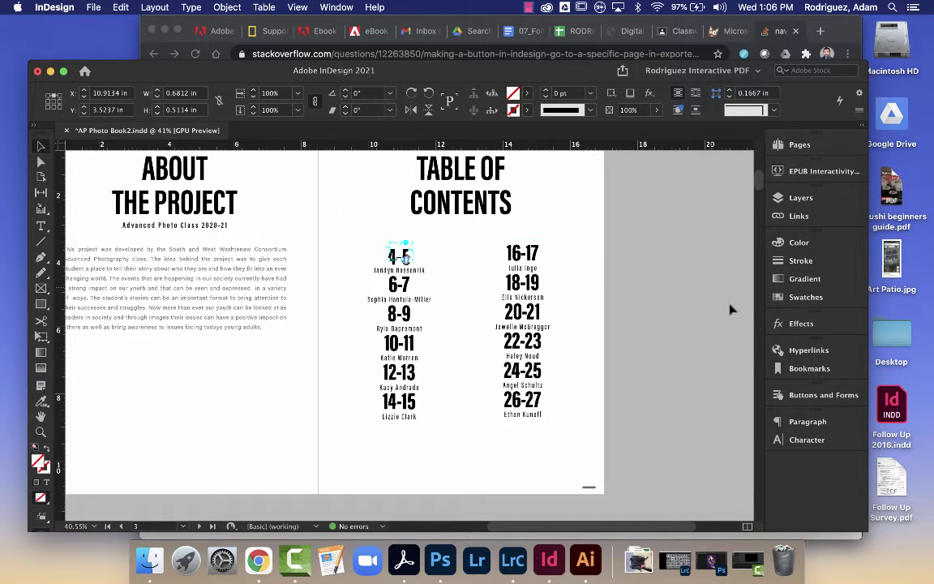
left_click(796, 397)
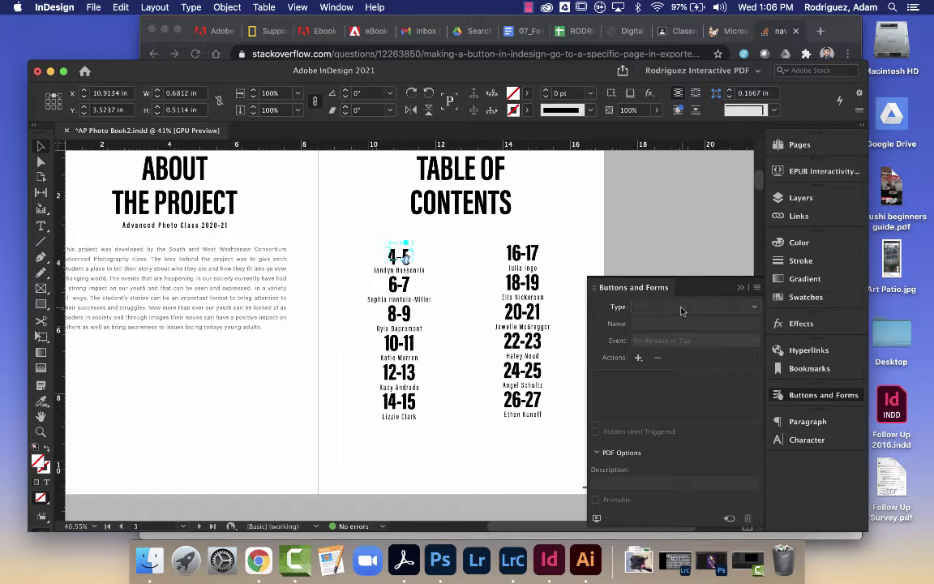
left_click(712, 307)
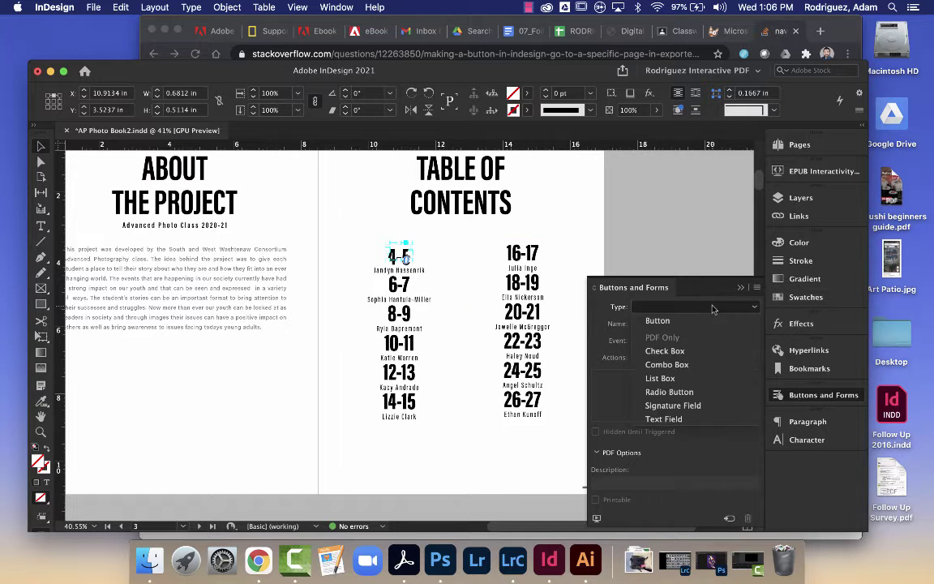
left_click(663, 325)
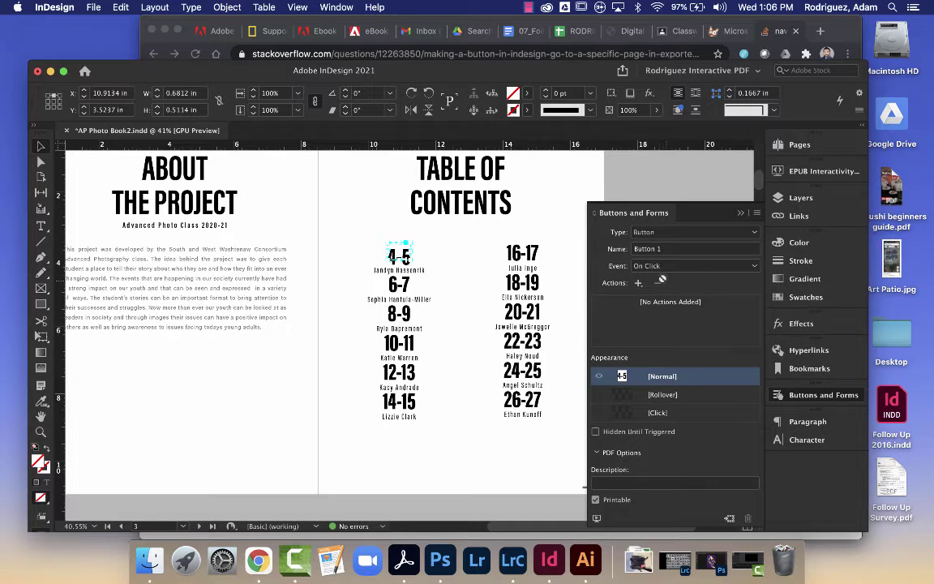
left_click(652, 266)
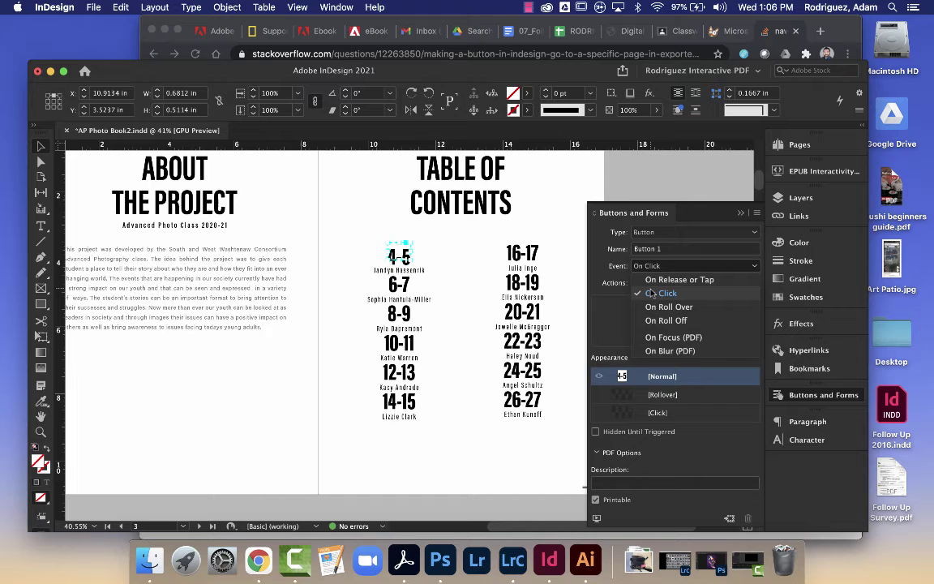
left_click(652, 294)
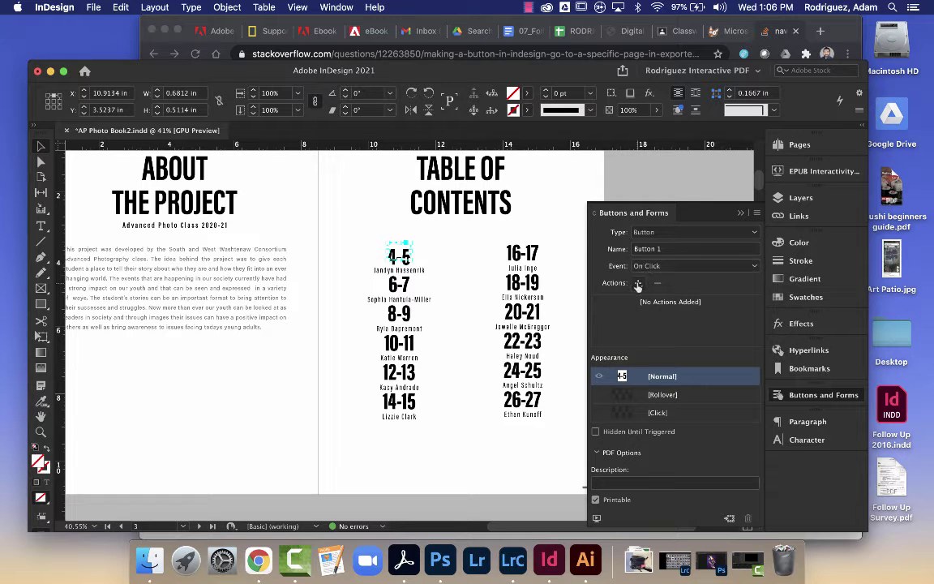
left_click(638, 284)
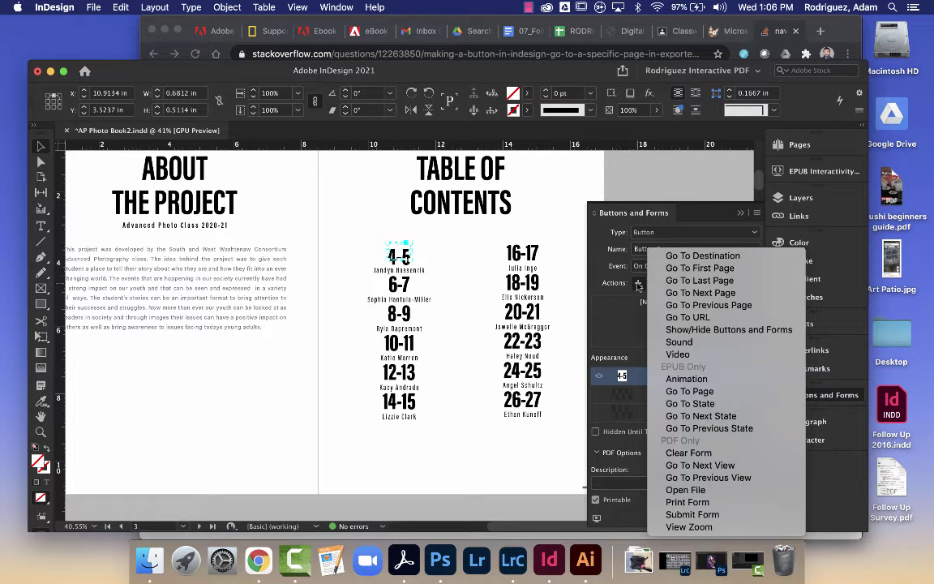
left_click(670, 256)
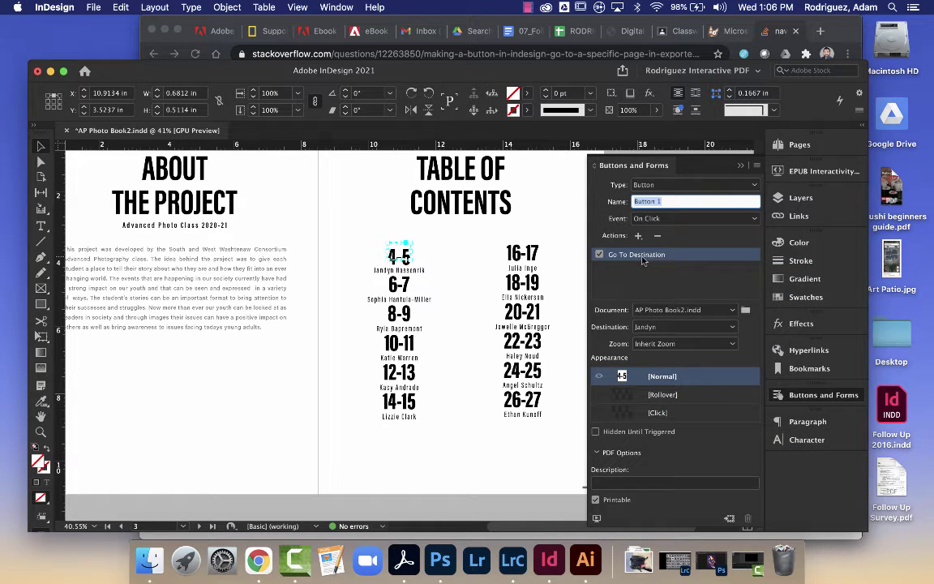
left_click(646, 328)
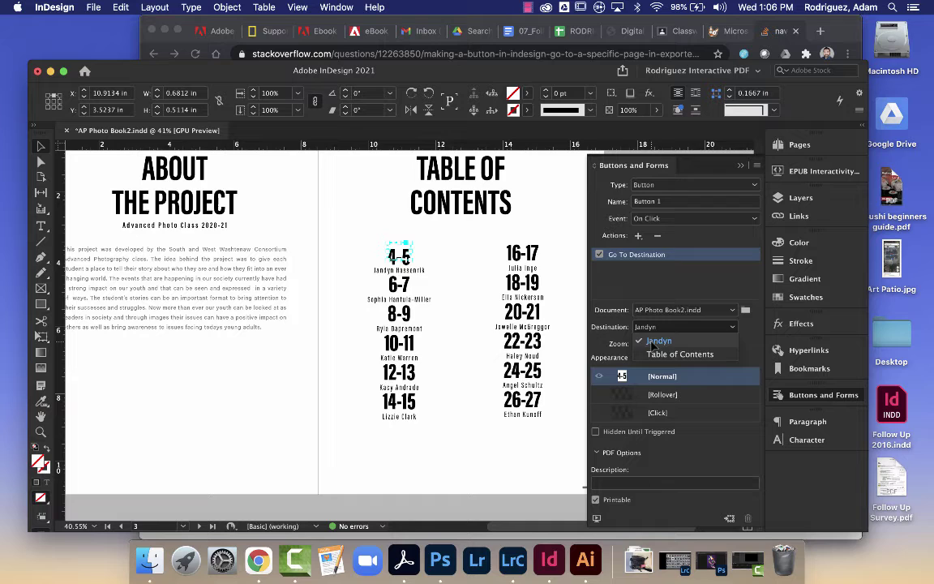
left_click(652, 343)
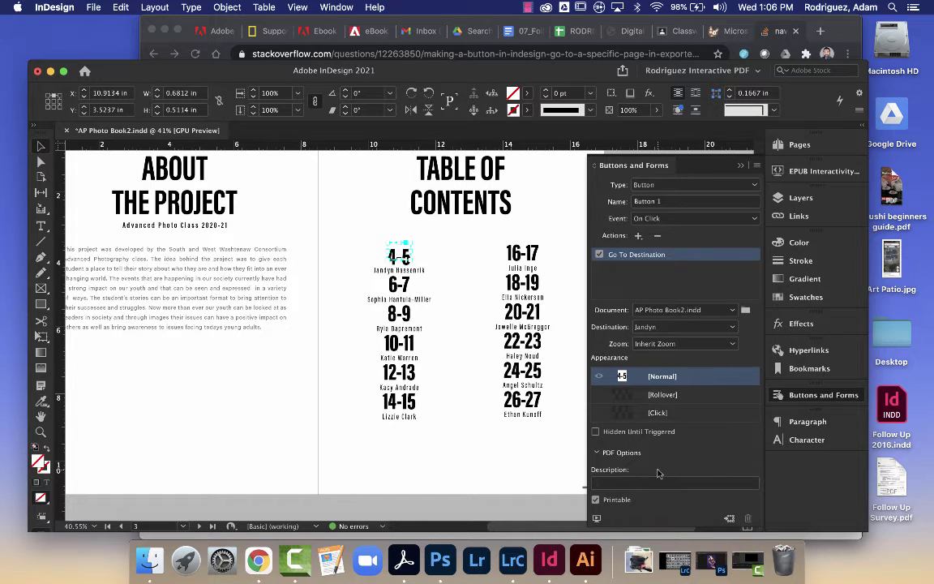
Step: Draw a small rectangle over the lower-right corner of the cover photo on page 1
left_click(740, 167)
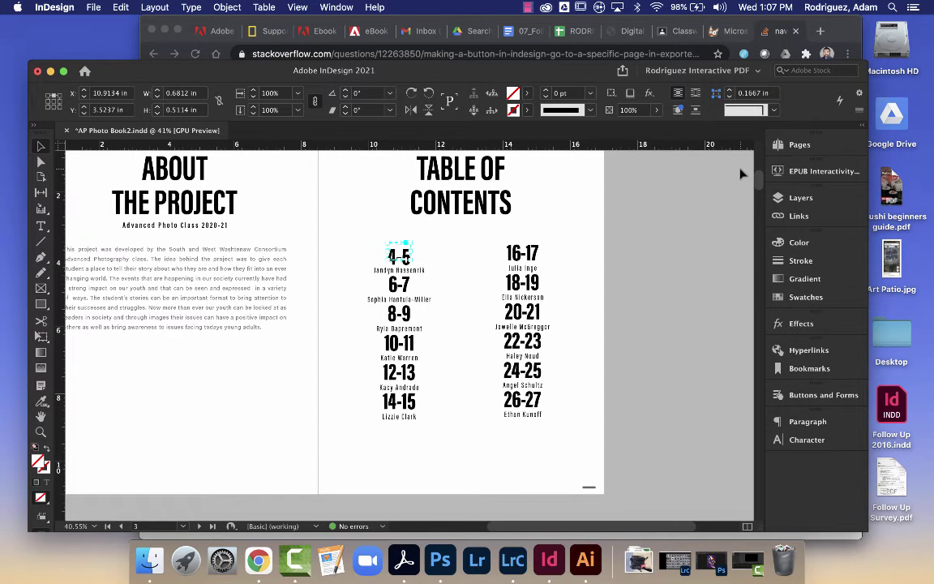
scroll(306, 434, "up", 10)
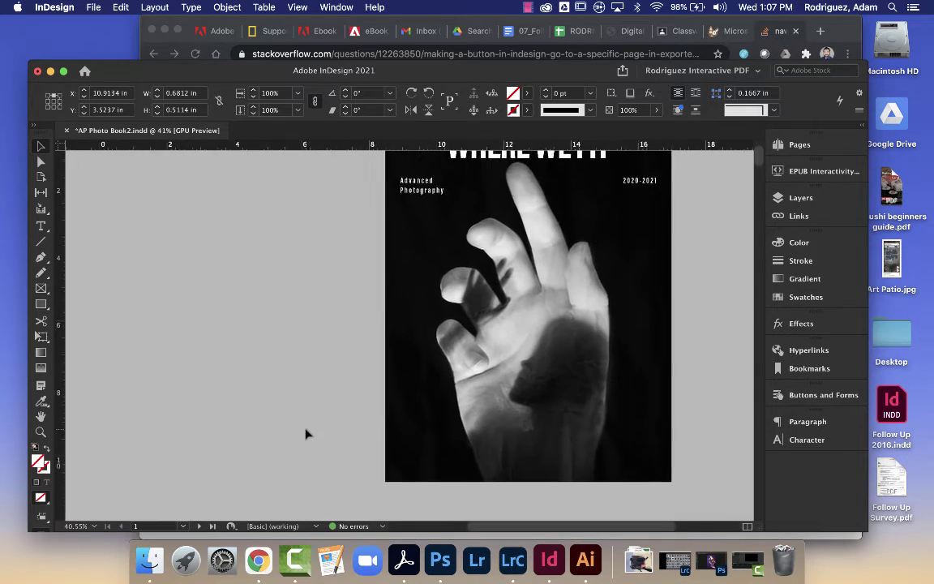
scroll(307, 434, "down", 2)
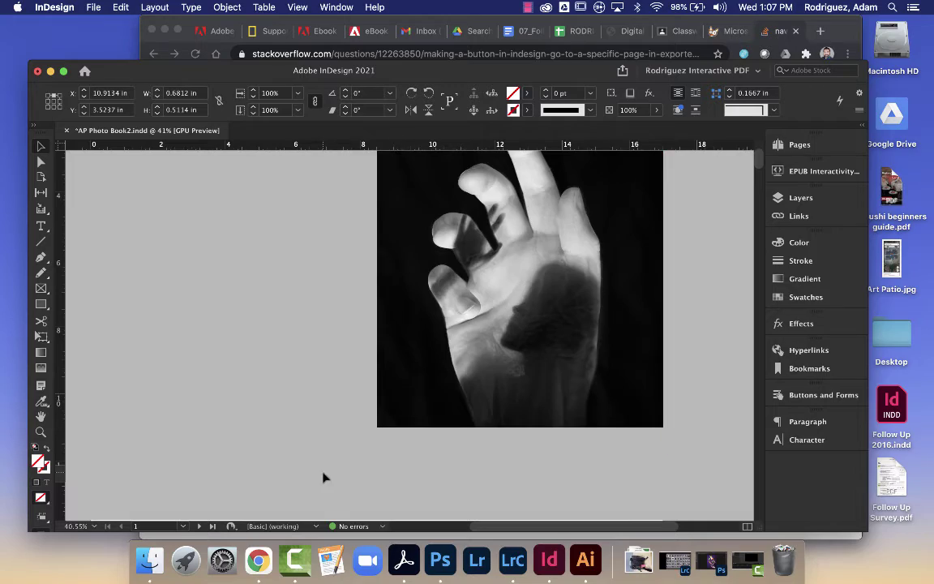
scroll(322, 477, "down", 12)
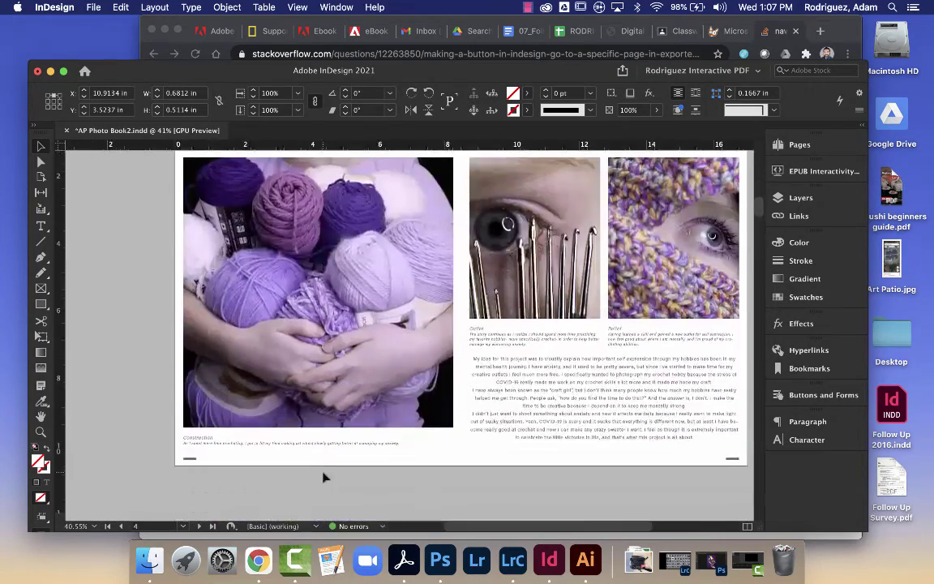
scroll(322, 477, "up", 12)
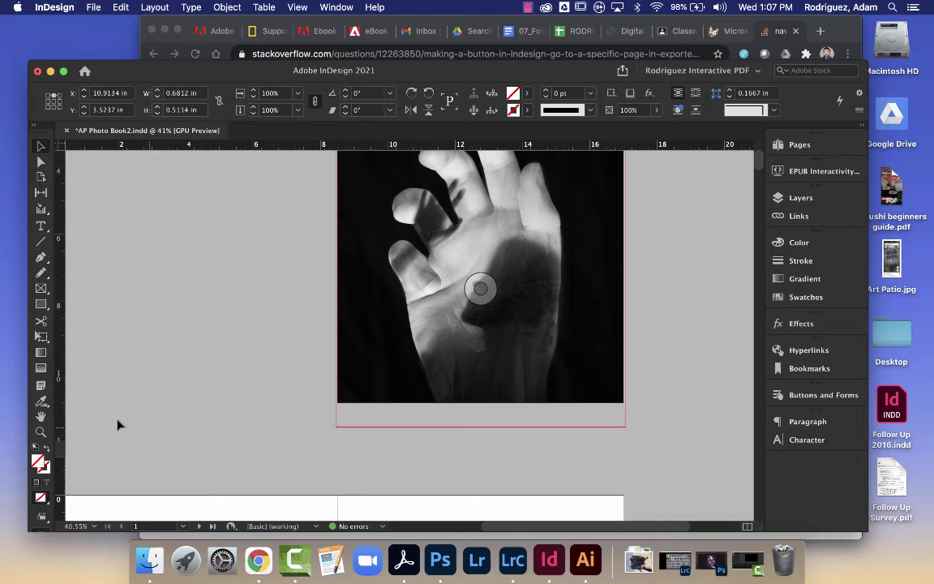
left_click(117, 425)
left_click(40, 304)
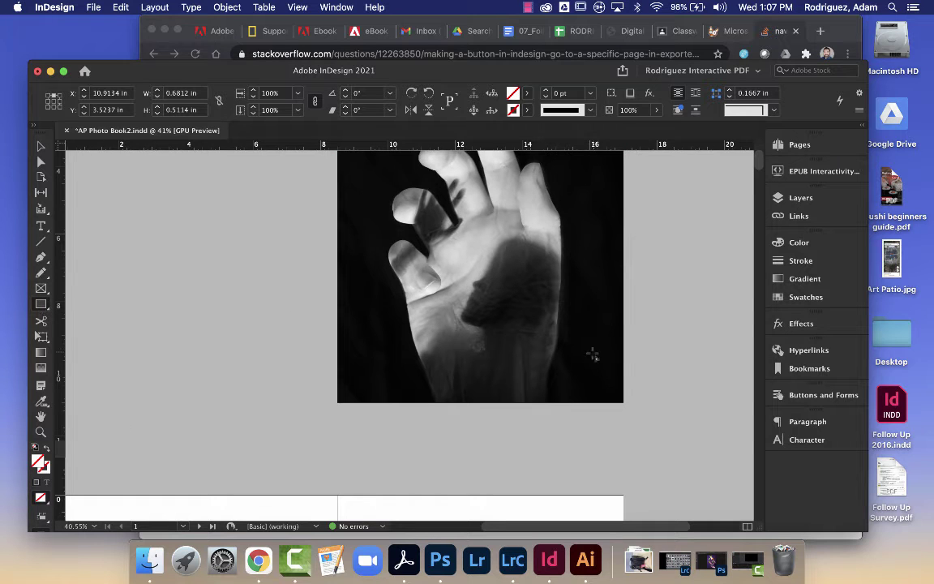
left_click_drag(583, 353, 615, 394)
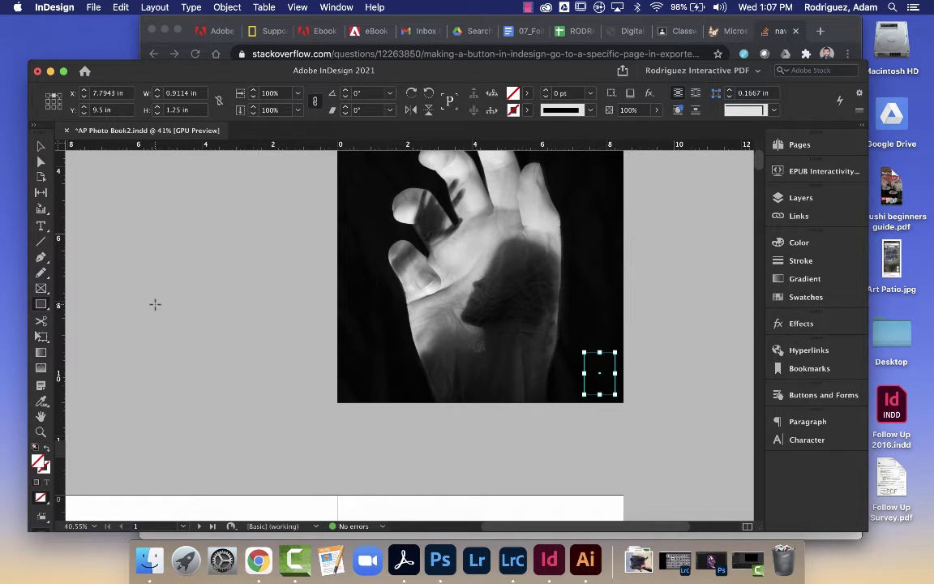
Step: Give the new rectangle default stroke and a 20% light grey fill
left_click(34, 448)
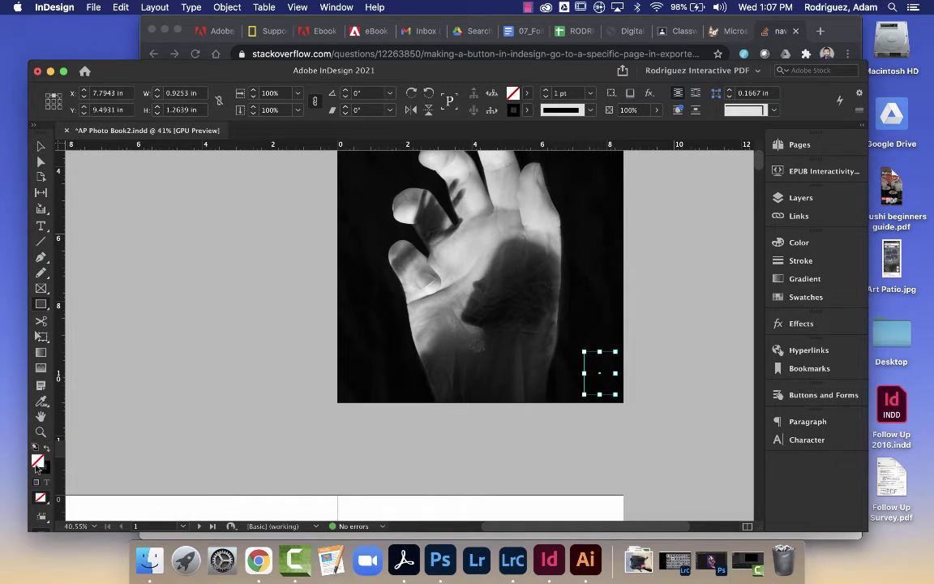
left_click(525, 94)
left_click(432, 190)
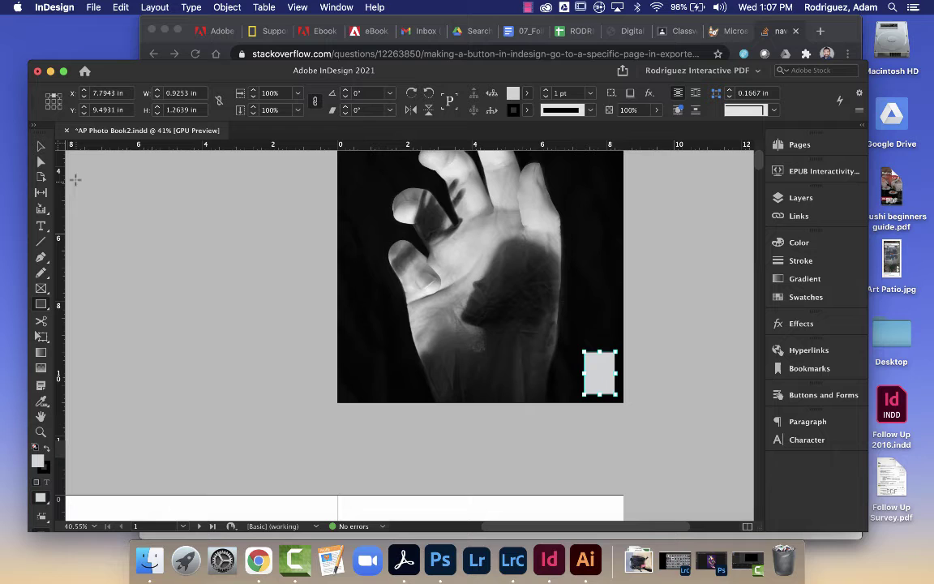
left_click(42, 147)
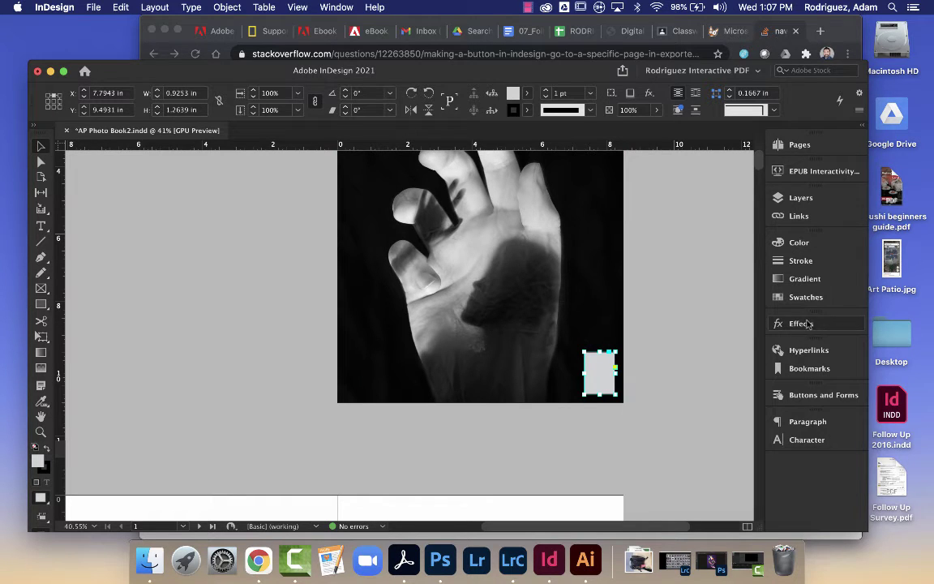
Step: Make the grey rectangle Button 2, going On Click to the Table of Contents destination
left_click(811, 395)
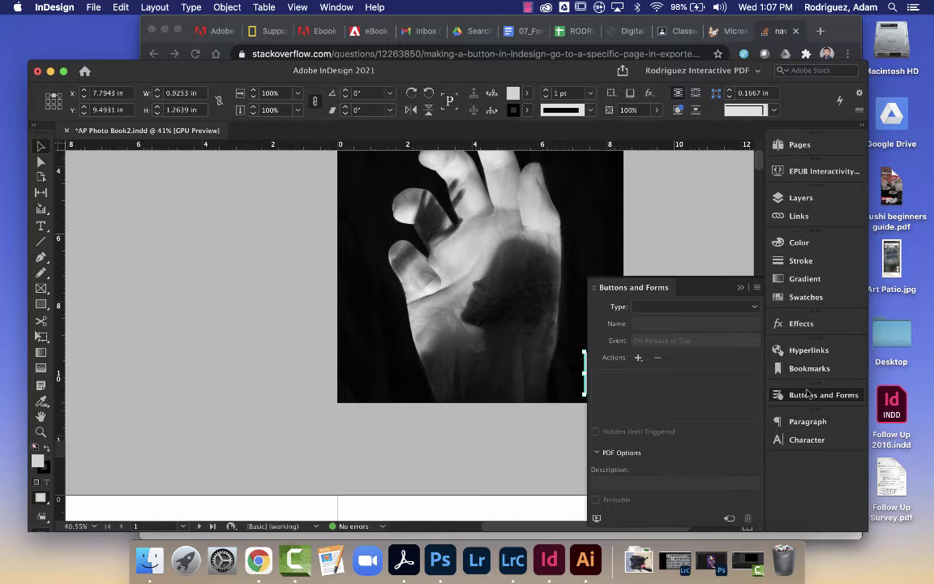
left_click(710, 308)
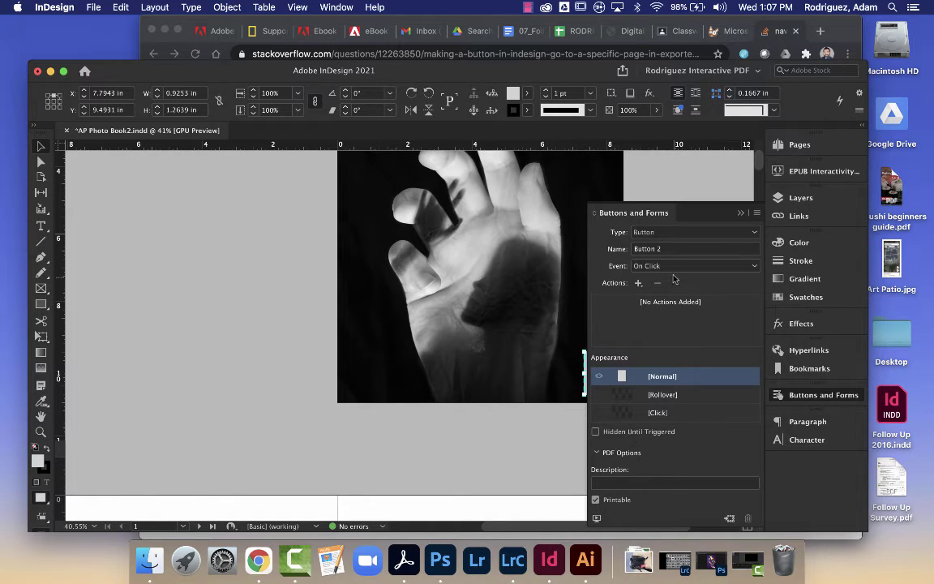
left_click(673, 267)
left_click(668, 268)
left_click(638, 283)
left_click(687, 252)
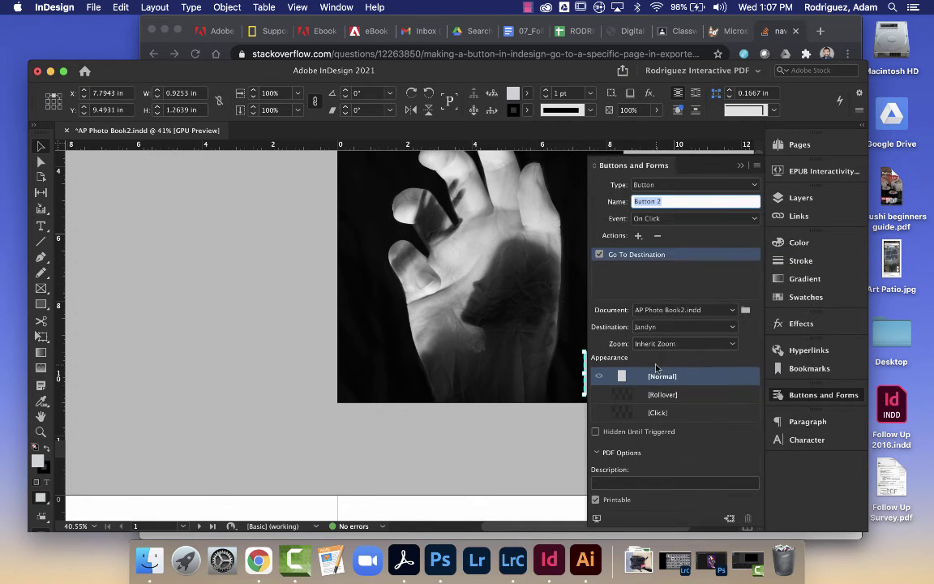
left_click(659, 326)
left_click(661, 347)
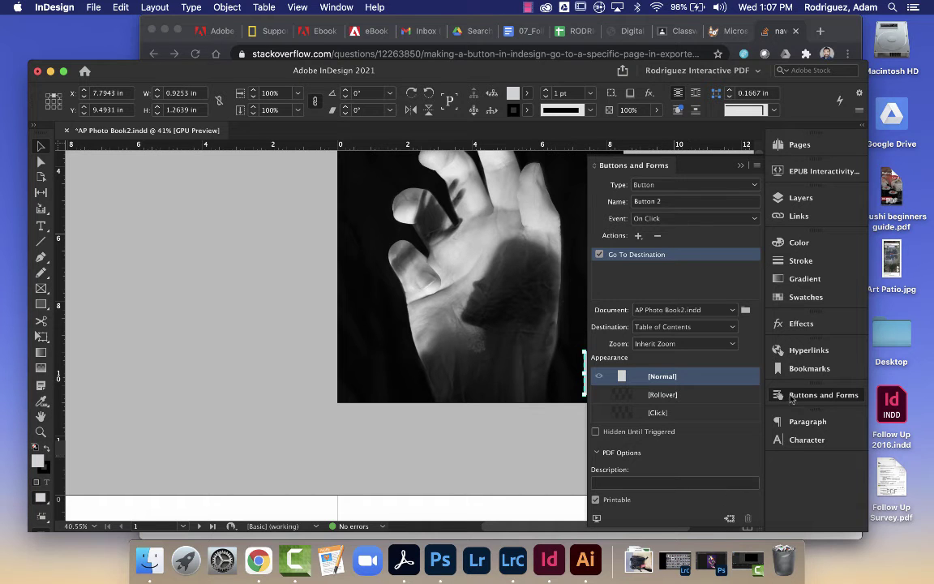
Step: Play the EPUB Interactivity Preview, testing the cover button to the contents and the 4-5 link to its spread
left_click(800, 172)
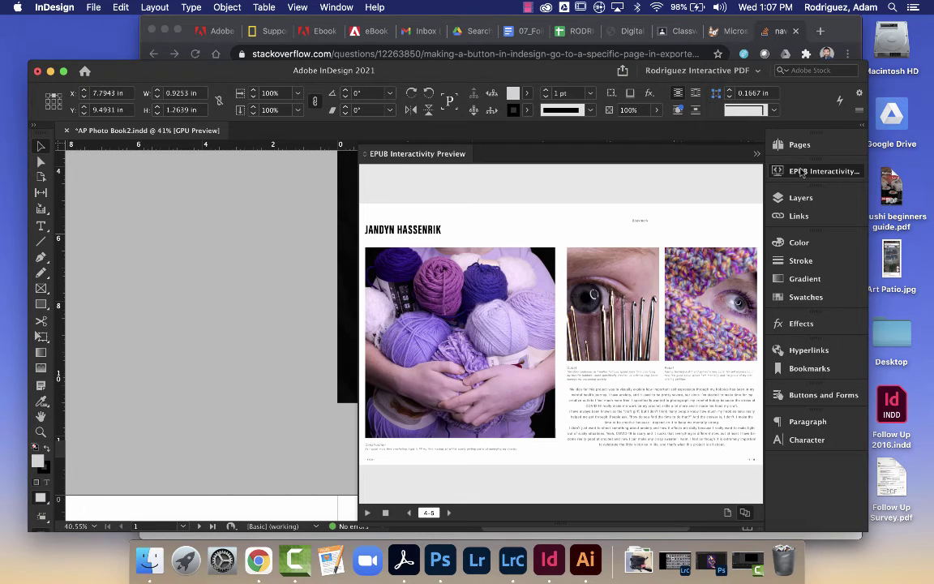
left_click(367, 514)
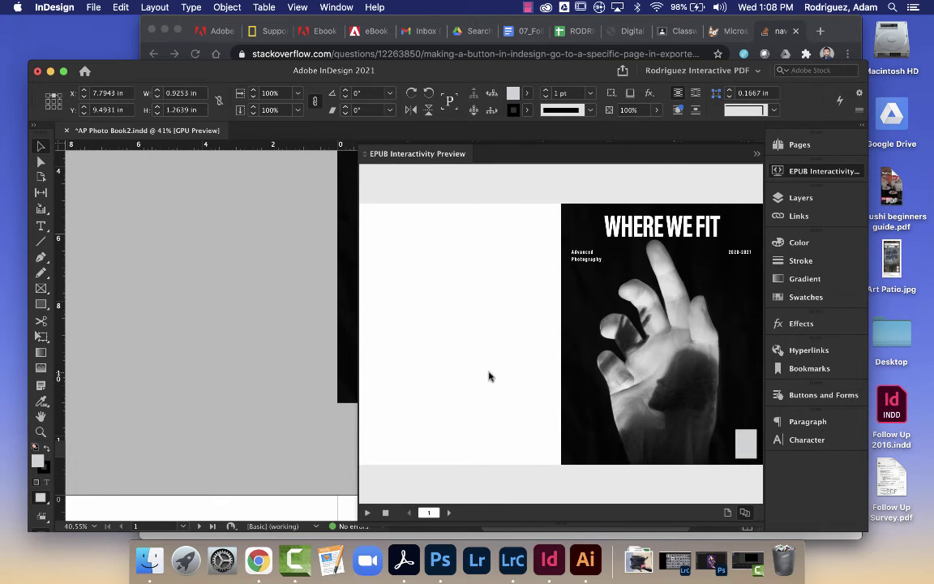
left_click(746, 443)
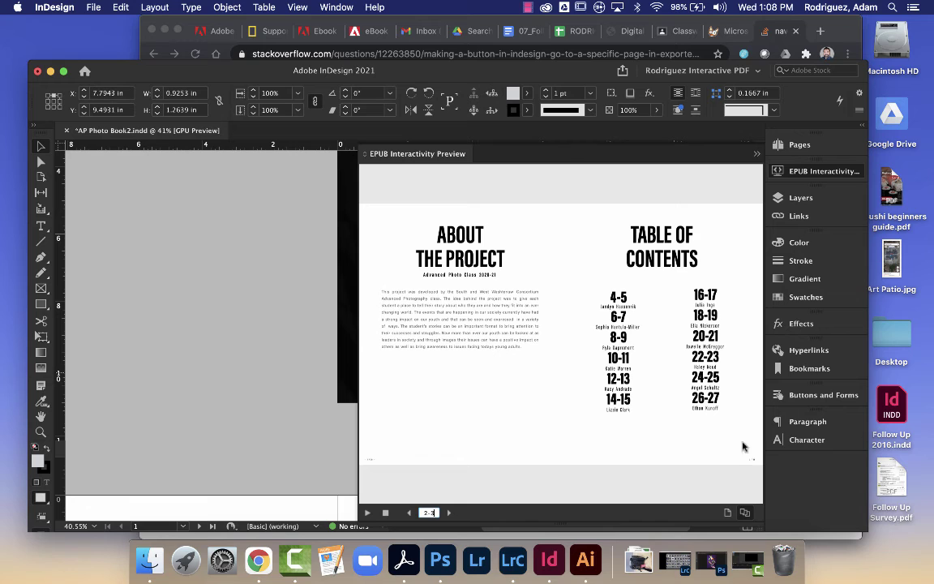
left_click(618, 298)
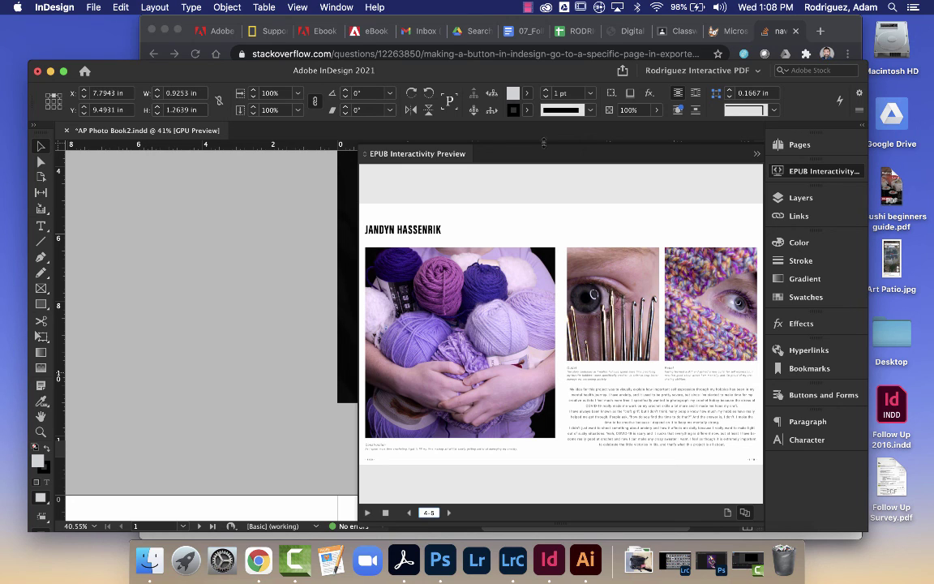
left_click(527, 10)
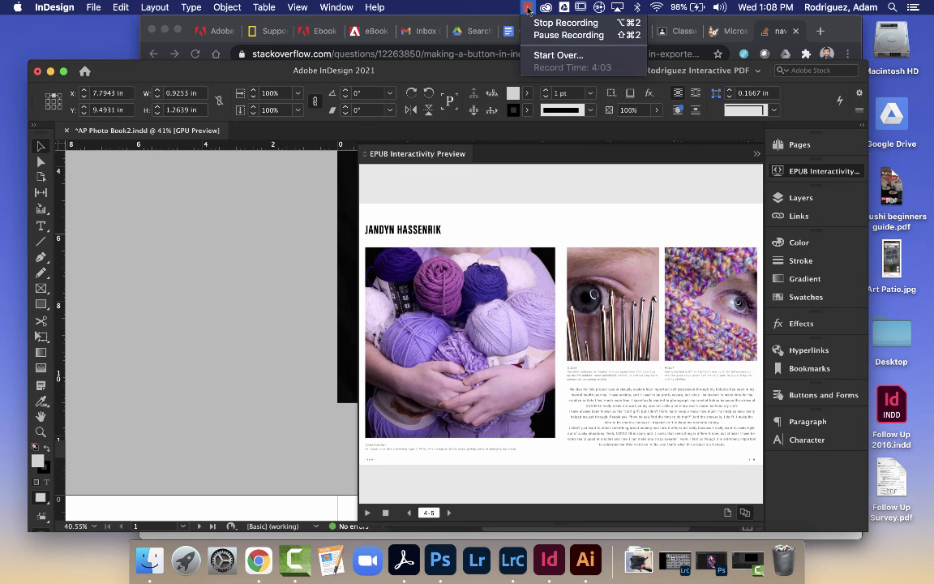